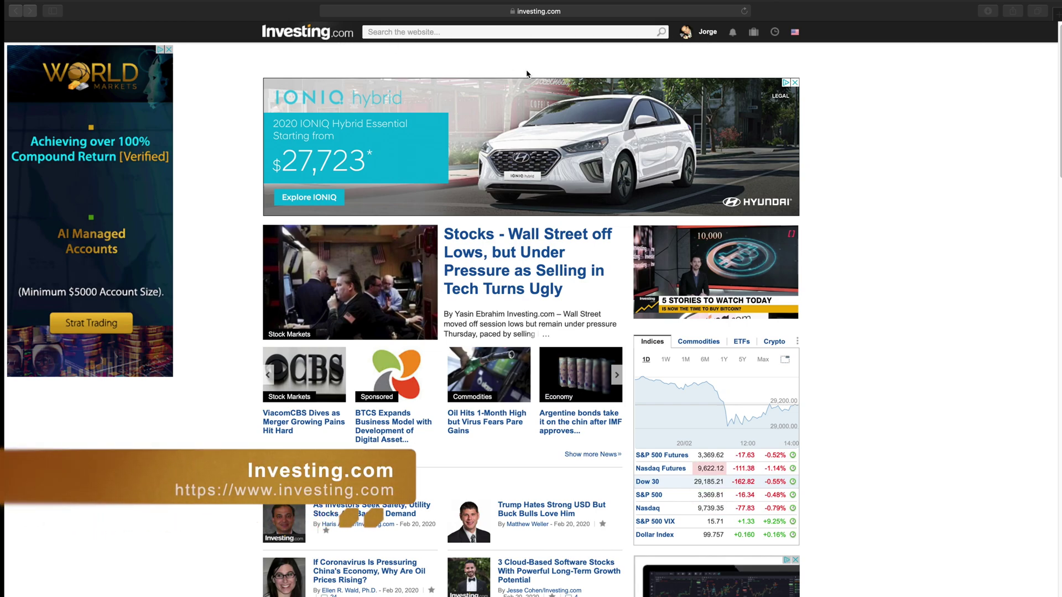
# Step: Switch the site edition to Português (Brasil) and from there to English (Canada)
pyautogui.click(797, 33)
pyautogui.moveTo(797, 34)
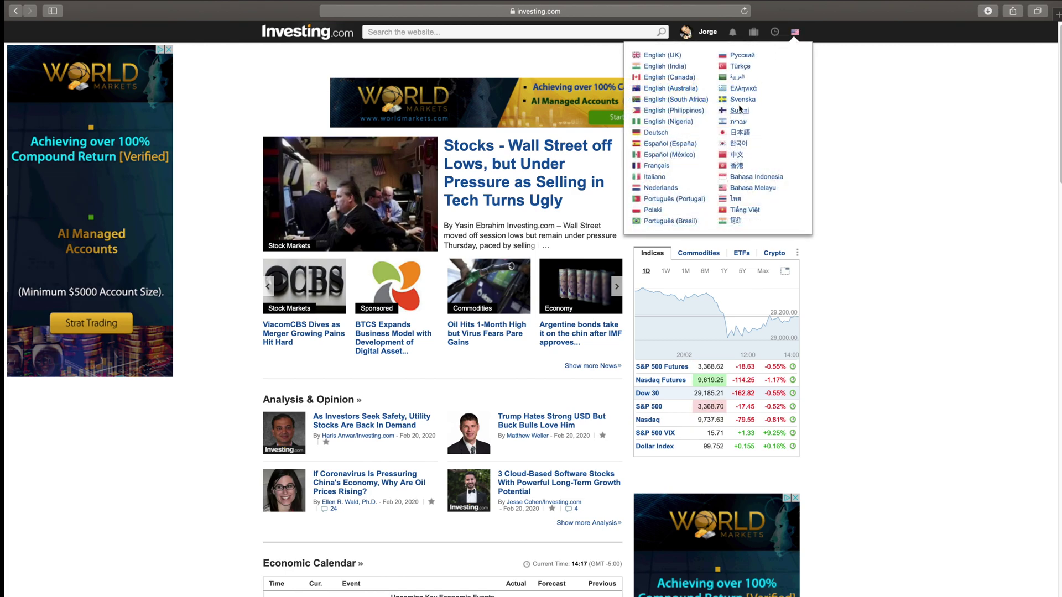
pyautogui.click(657, 225)
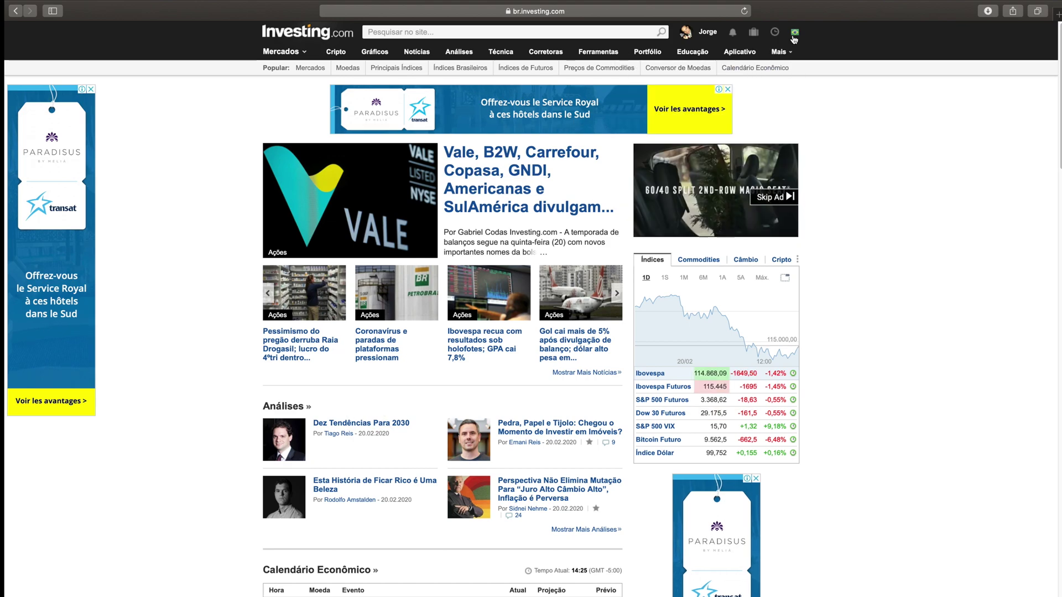
pyautogui.moveTo(794, 32)
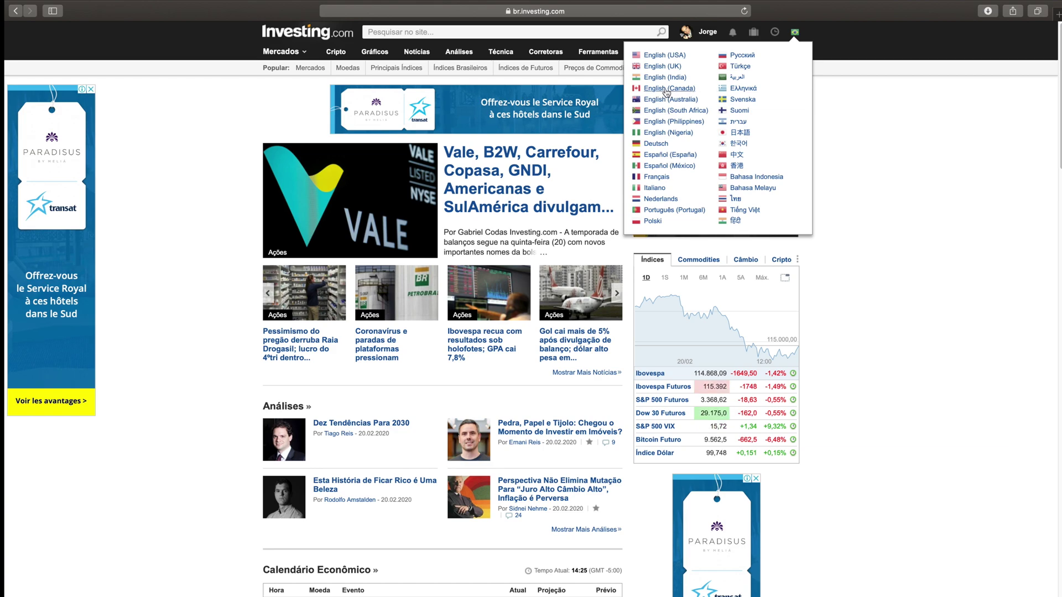
pyautogui.click(665, 92)
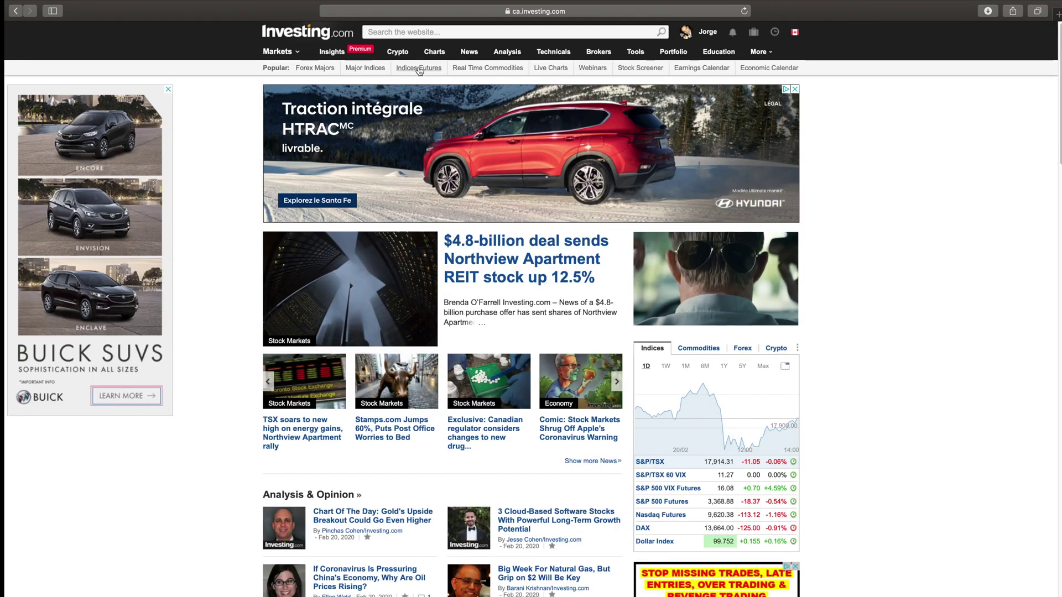
# Step: Decline the website's notification request and switch the site edition to English (USA)
pyautogui.click(795, 32)
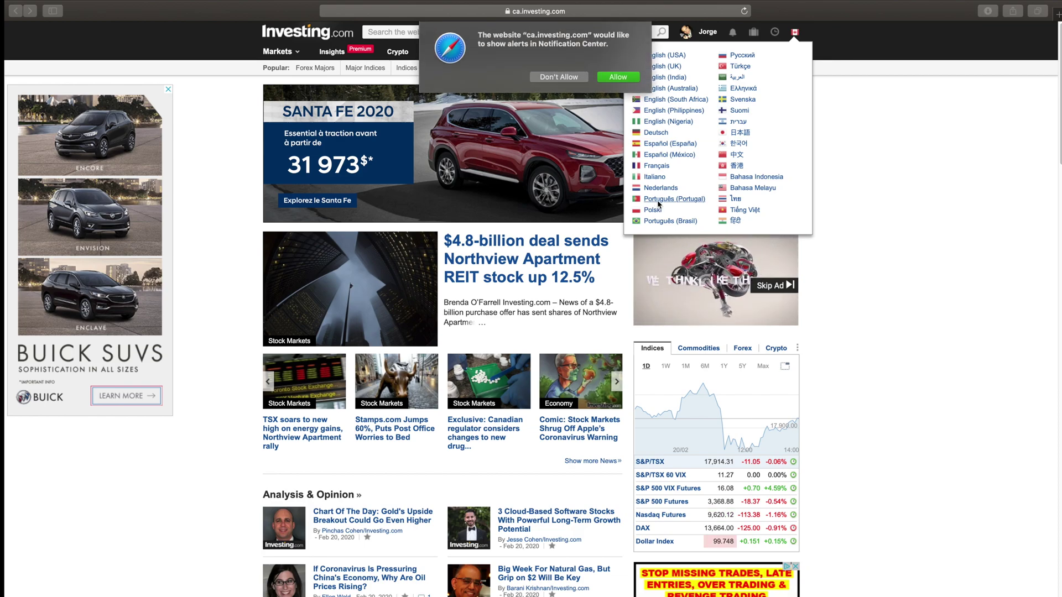
pyautogui.click(559, 77)
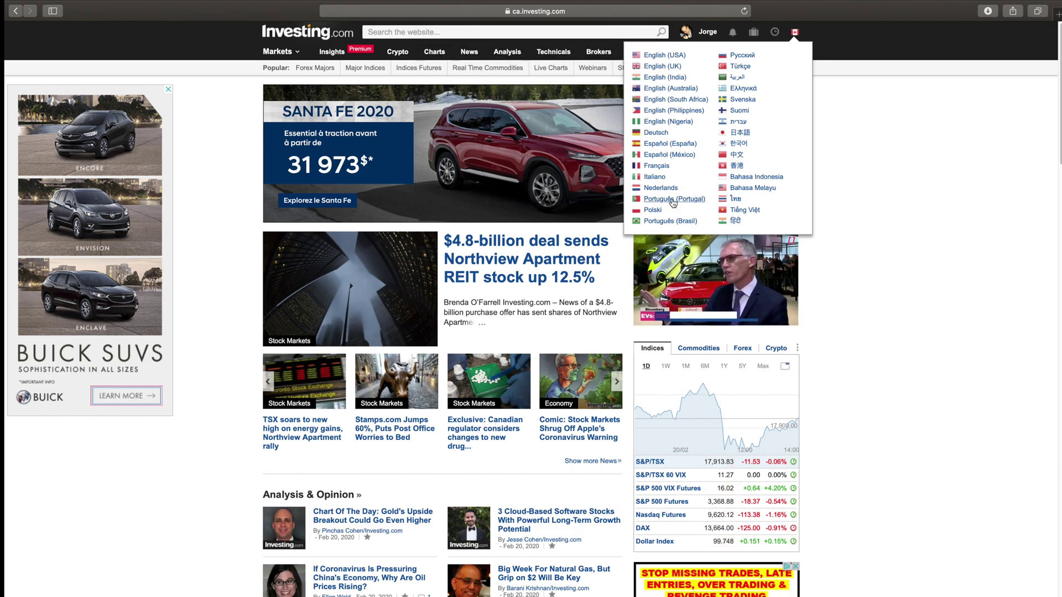
pyautogui.click(664, 55)
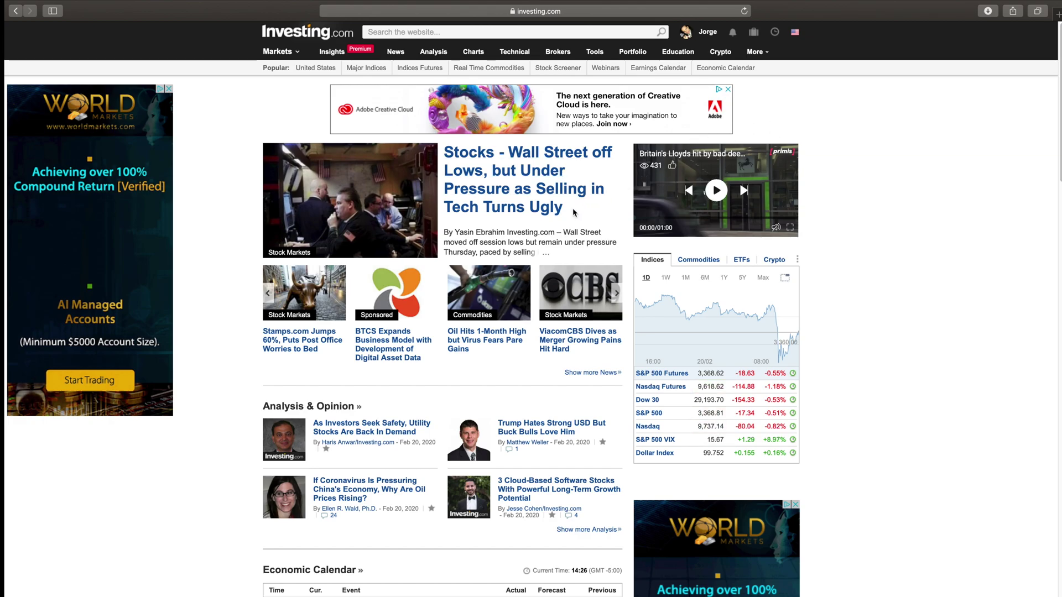
# Step: Go to the Portfolio page and display the Demo portfolio
pyautogui.moveTo(401, 62)
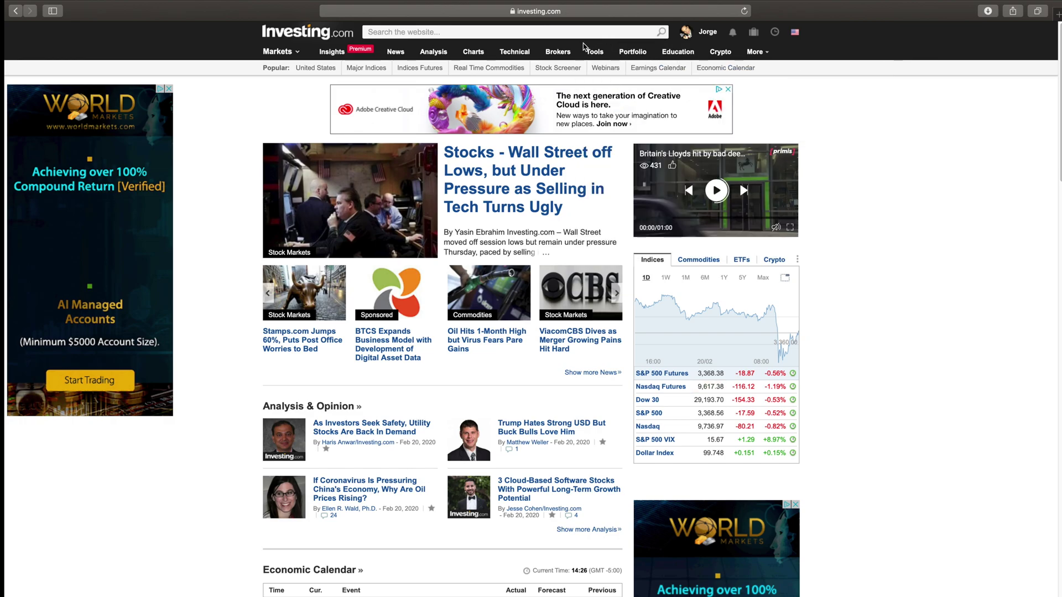
pyautogui.moveTo(579, 53)
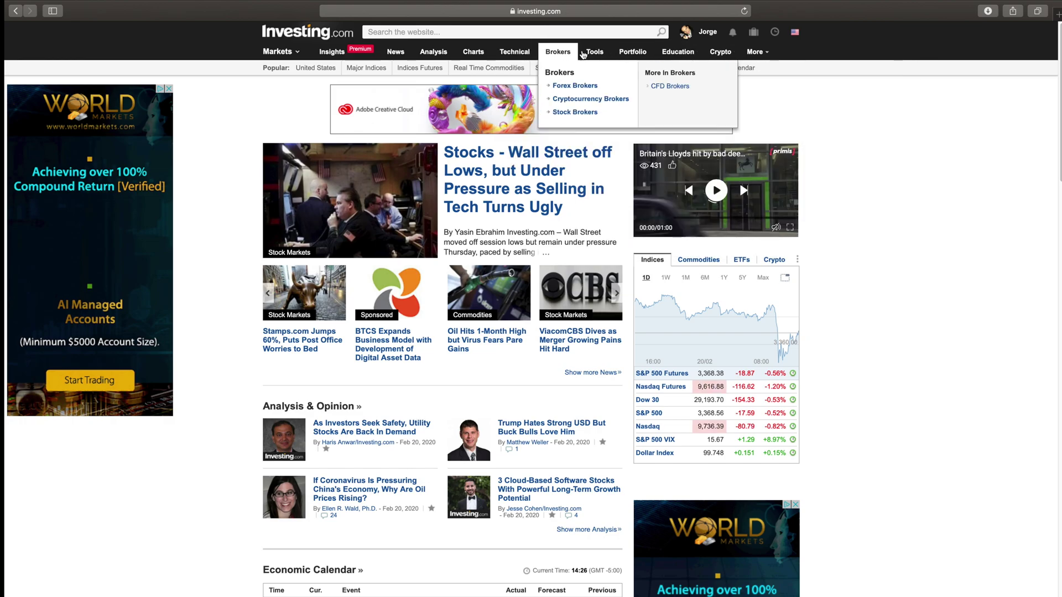
pyautogui.moveTo(434, 64)
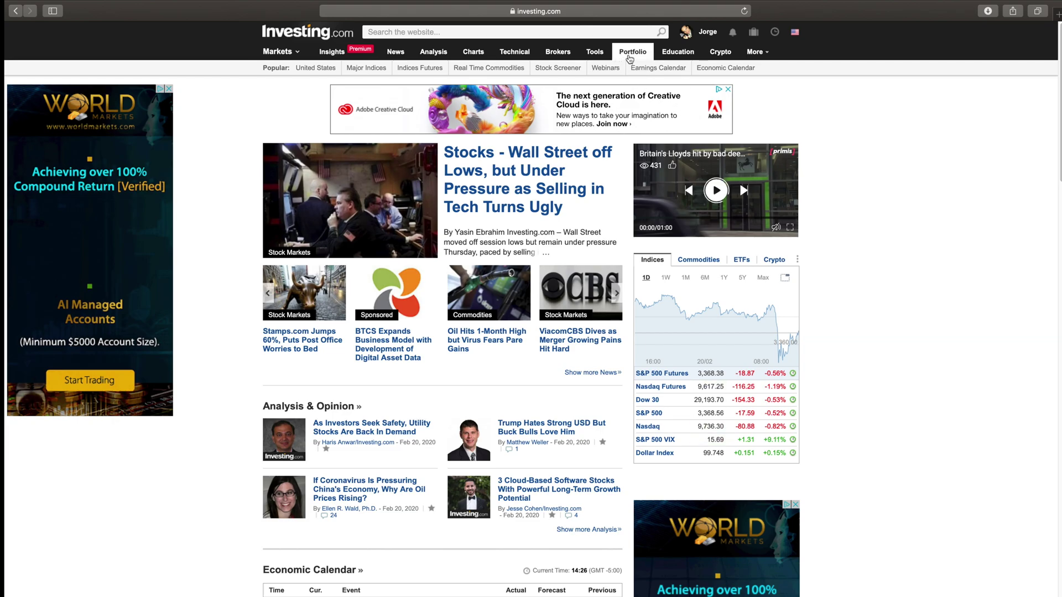
pyautogui.click(630, 55)
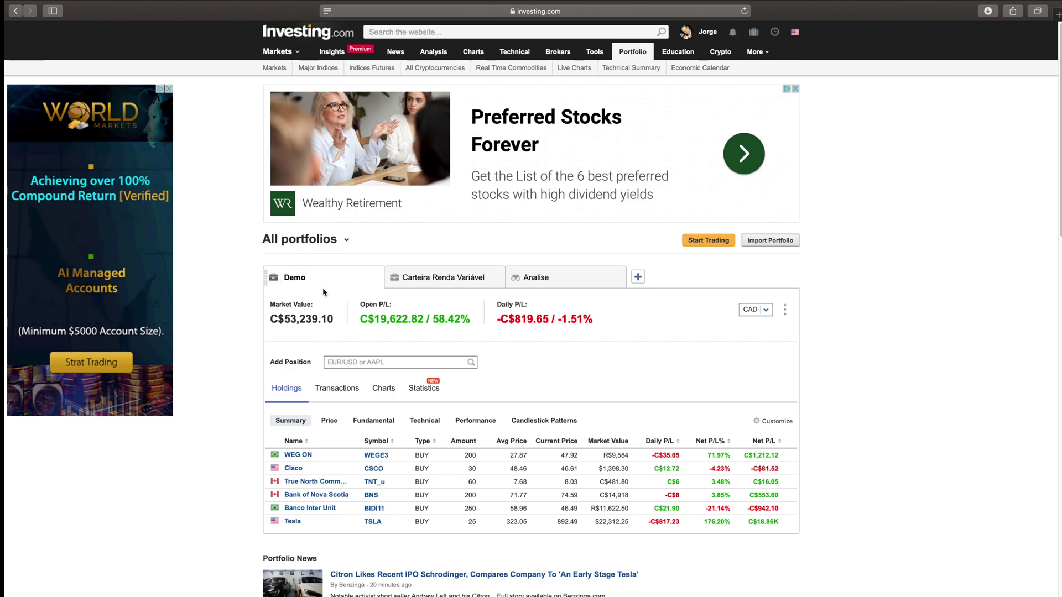
pyautogui.click(294, 283)
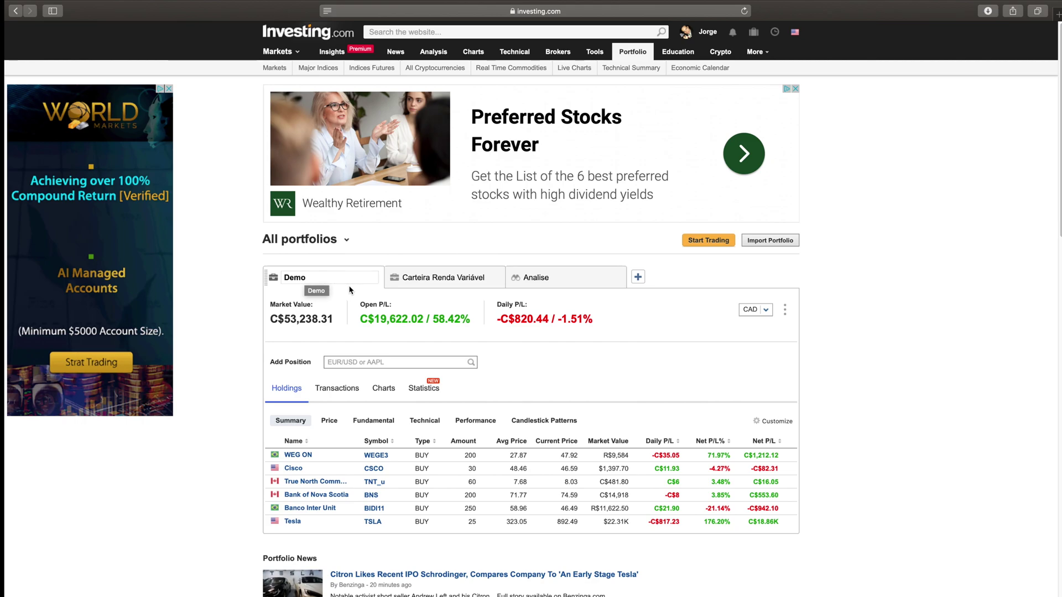
pyautogui.click(443, 302)
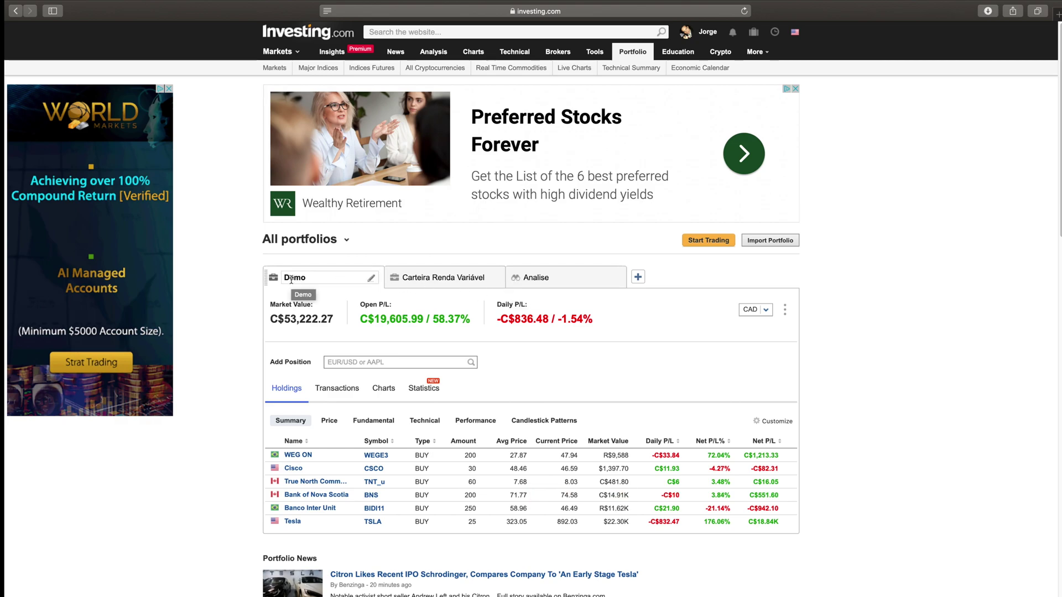
pyautogui.moveTo(287, 284)
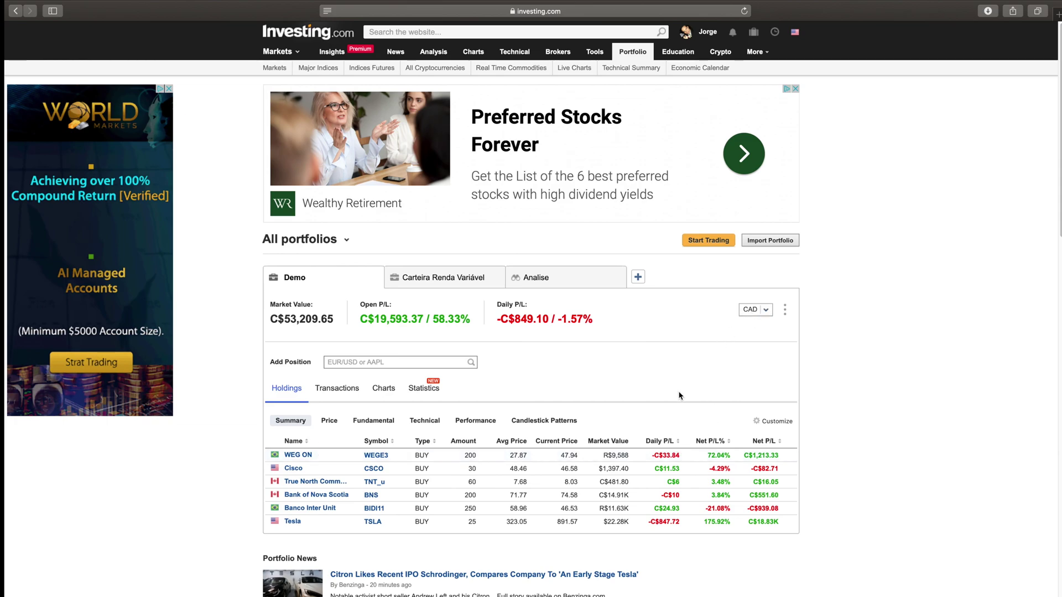
# Step: Display the Demo portfolio's values in BRL and EUR, and return the currency to CAD
pyautogui.click(757, 313)
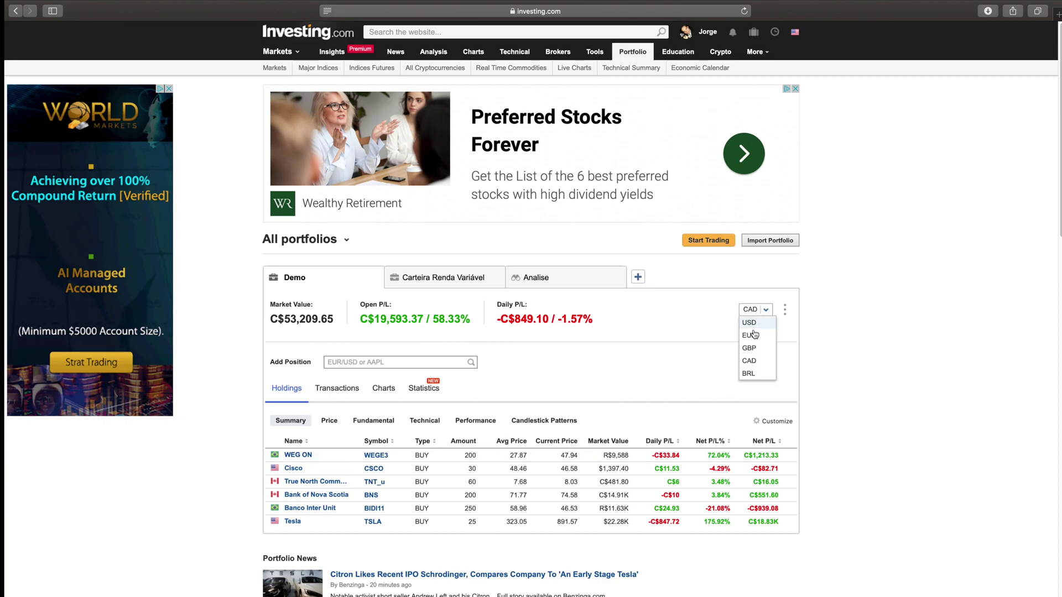
pyautogui.click(761, 374)
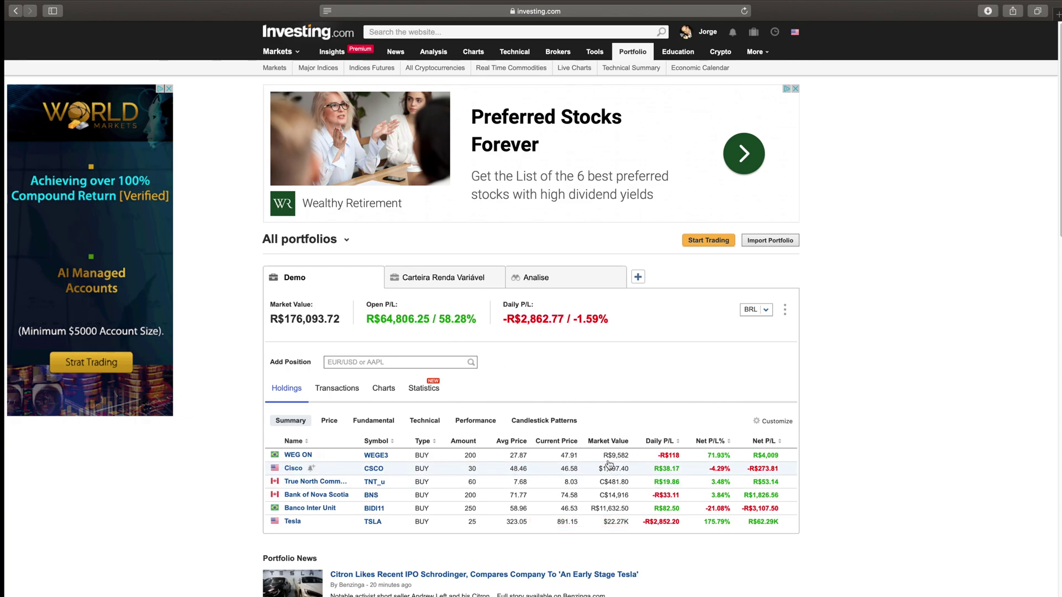
pyautogui.click(765, 312)
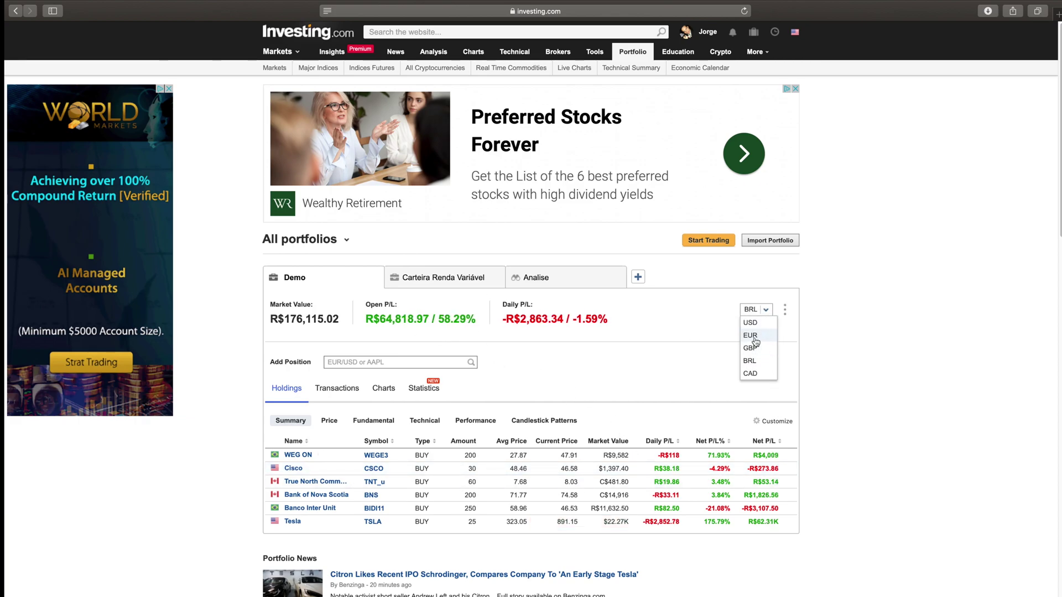
pyautogui.click(753, 336)
pyautogui.click(754, 309)
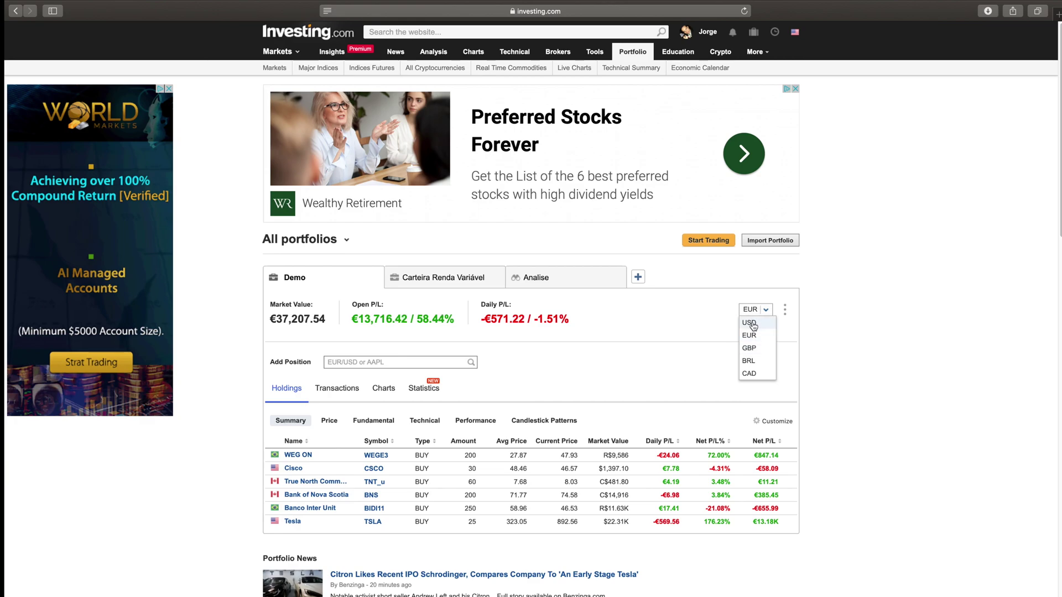
pyautogui.click(752, 374)
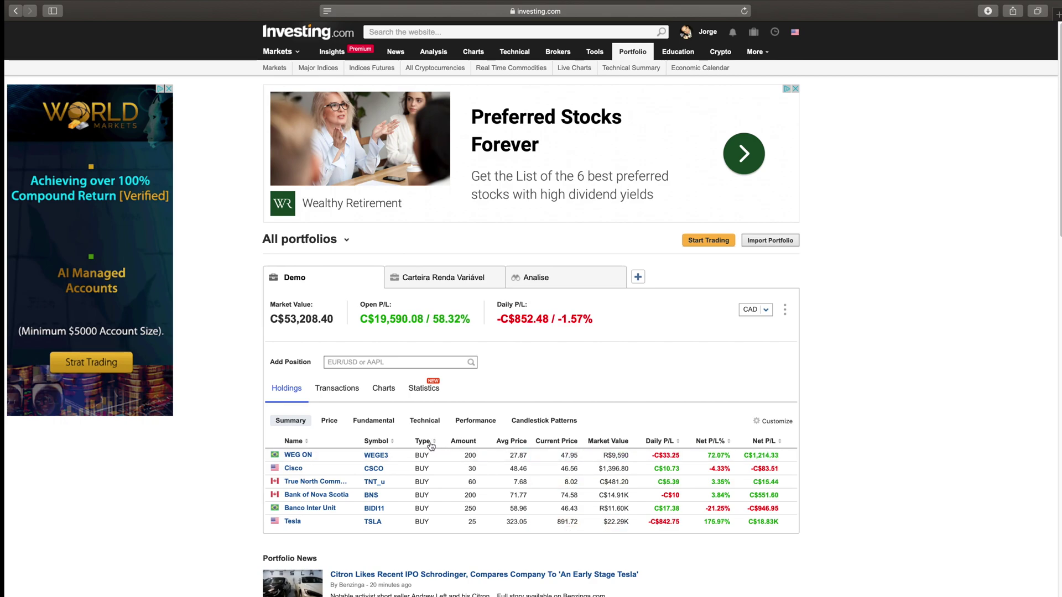
# Step: Sort the holdings by Daily P/L, Symbol and Net P/L in both directions, finishing with Symbol in ascending order
pyautogui.click(678, 442)
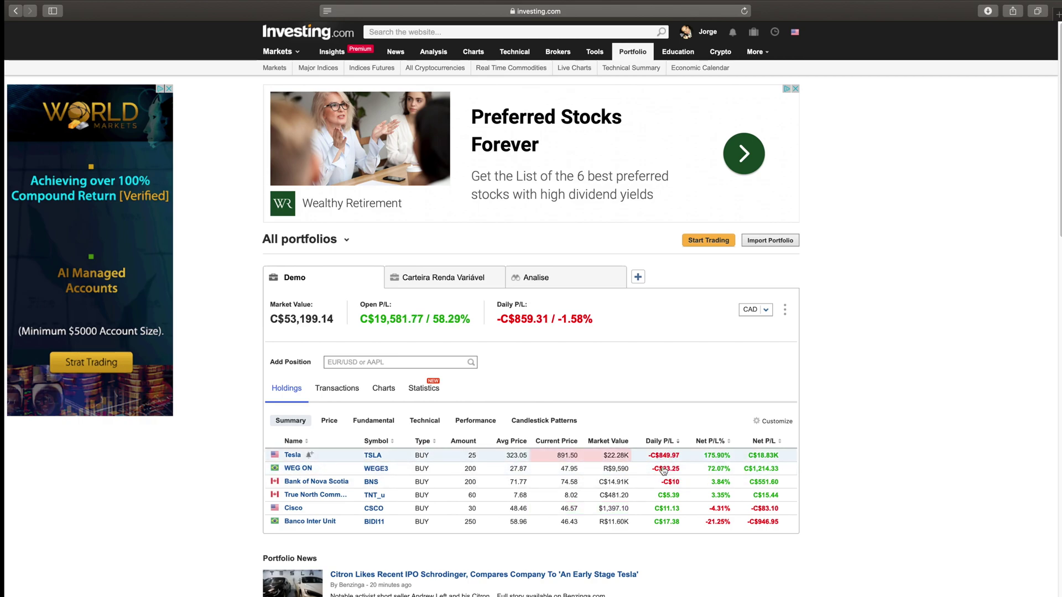
pyautogui.click(677, 441)
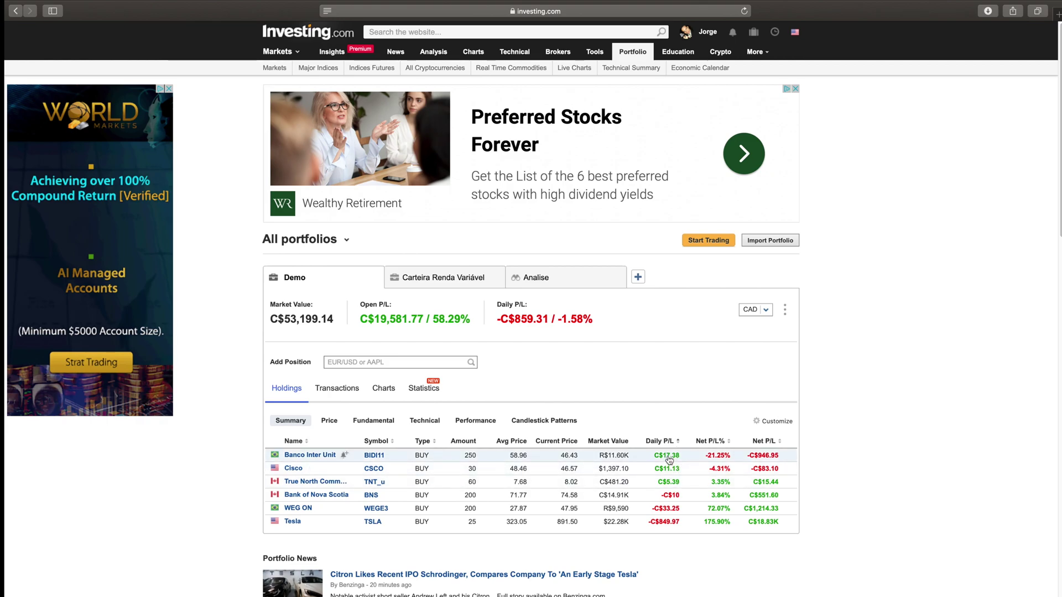
pyautogui.click(392, 443)
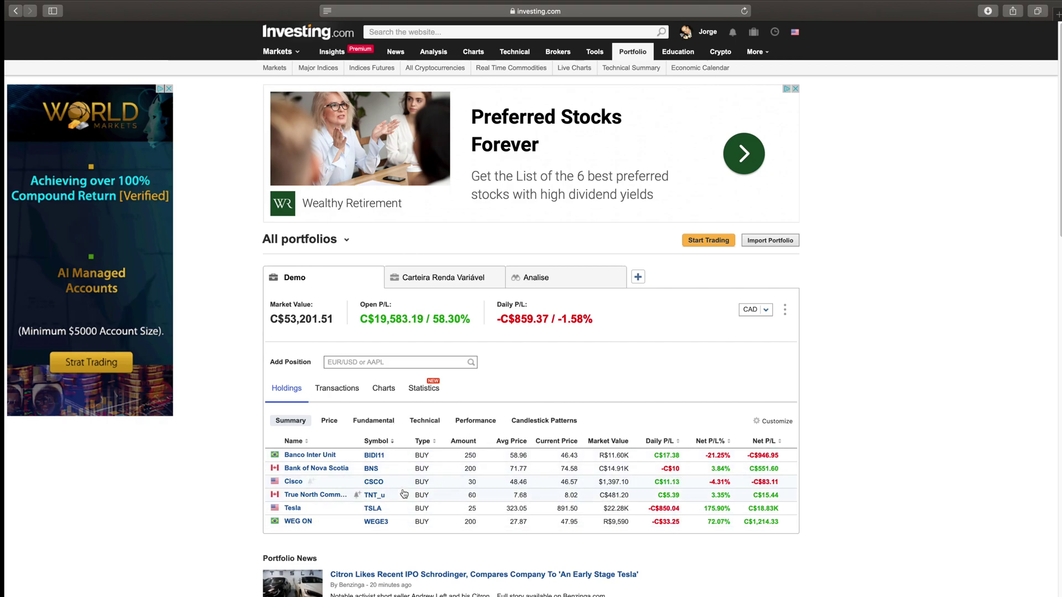
pyautogui.click(392, 442)
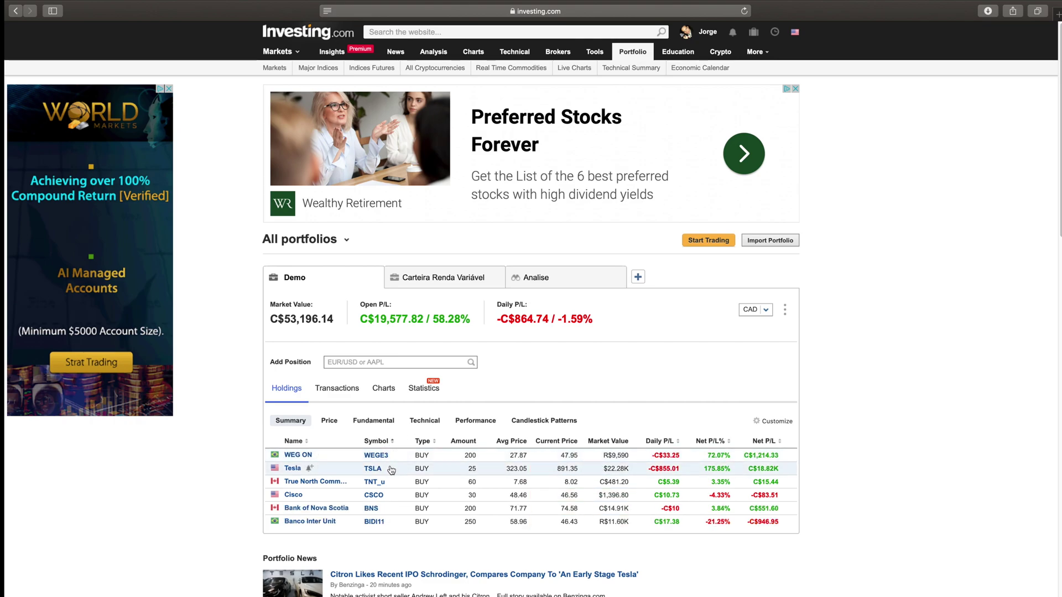
pyautogui.click(780, 442)
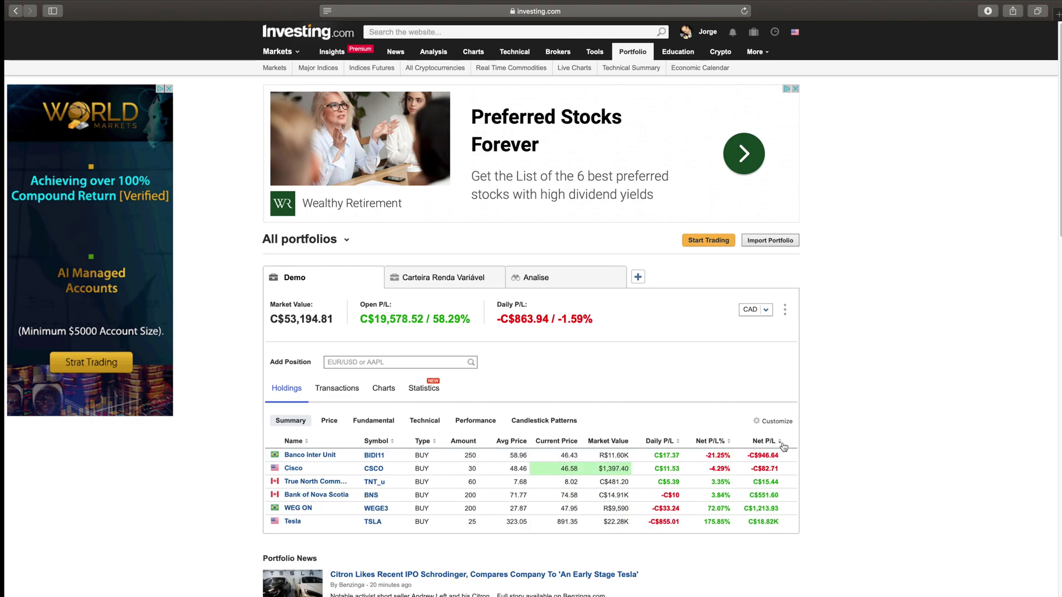
pyautogui.click(781, 441)
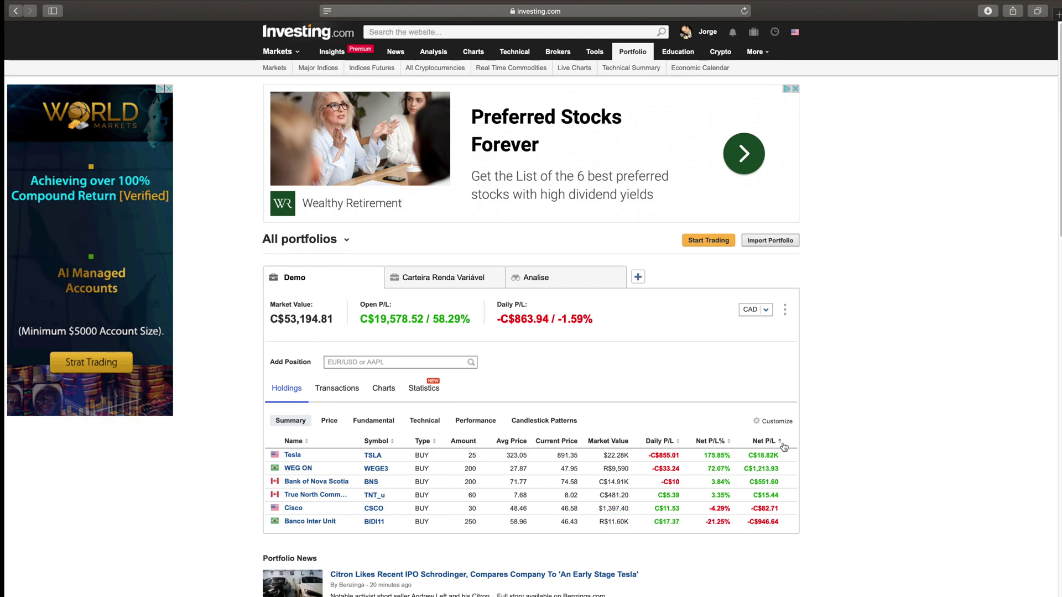
pyautogui.click(394, 442)
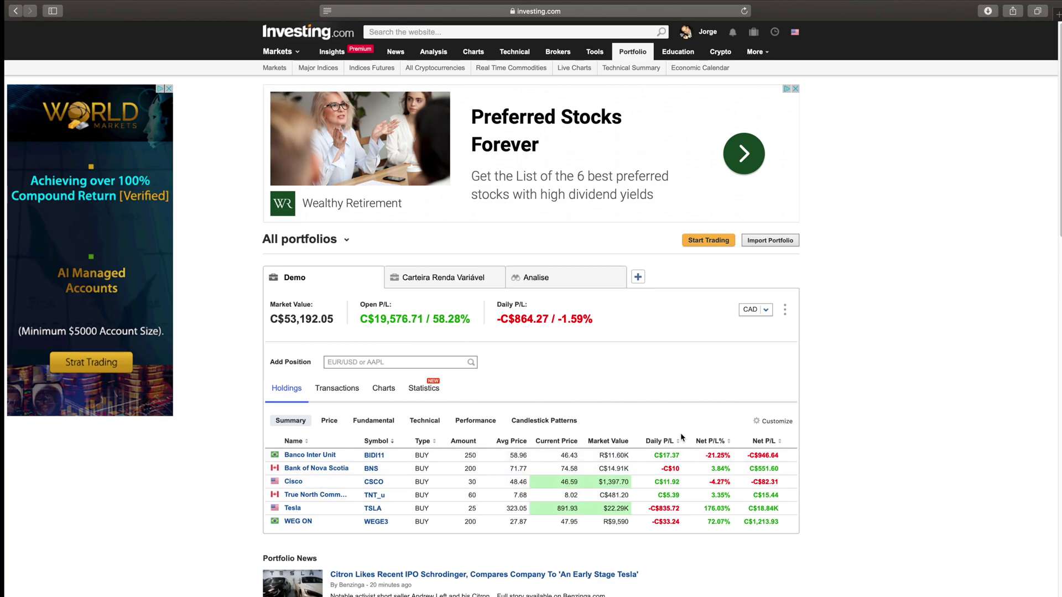
# Step: Review the column selection of the holdings summary table and apply it as it is
pyautogui.click(769, 426)
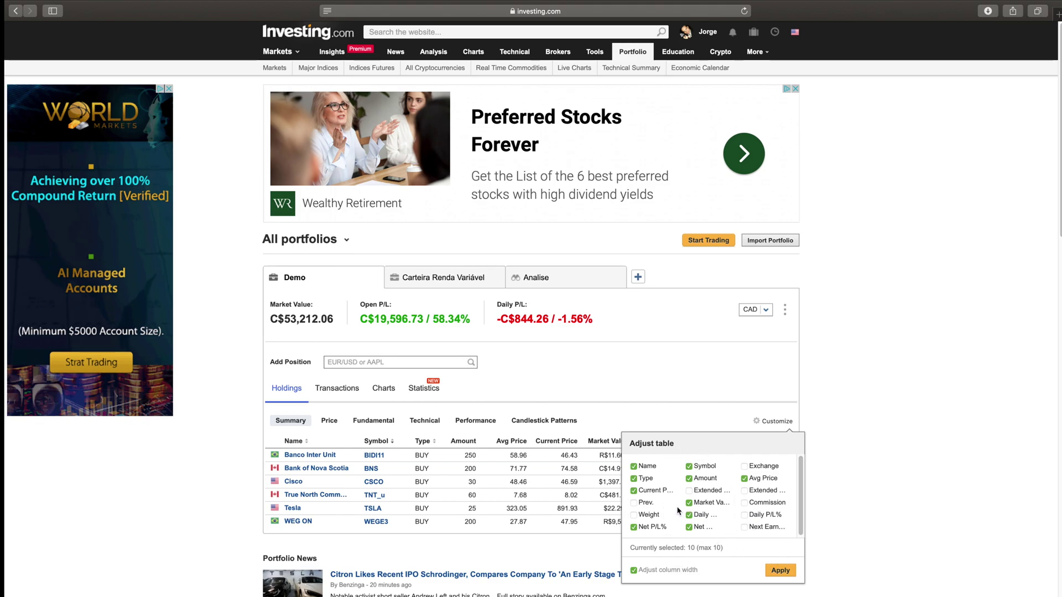
pyautogui.click(779, 571)
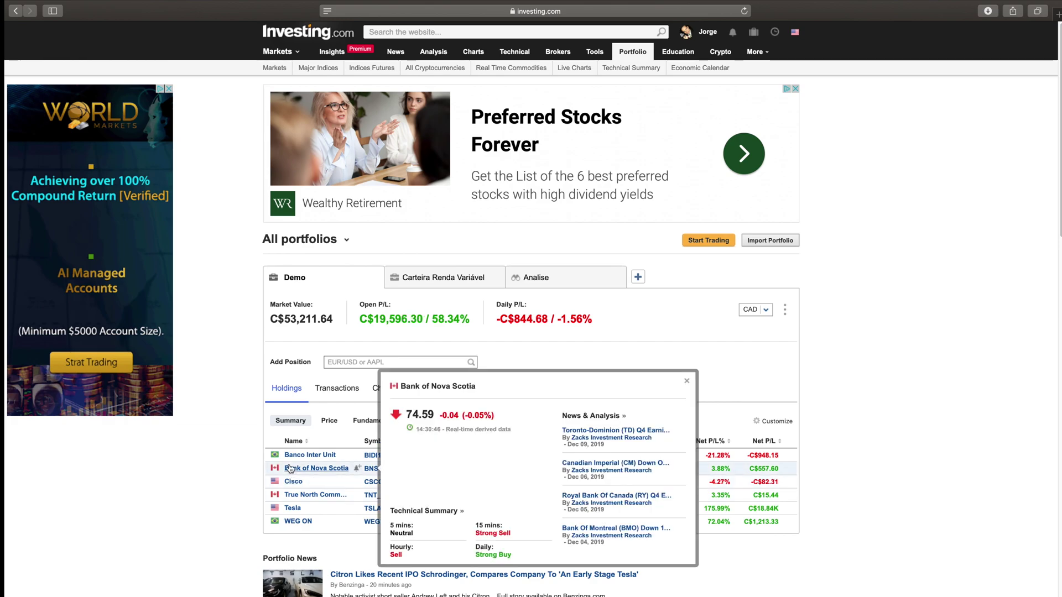
# Step: Examine the price, intraday chart and technical summary in Bank of Nova Scotia's quick preview, and close the preview
pyautogui.moveTo(295, 470)
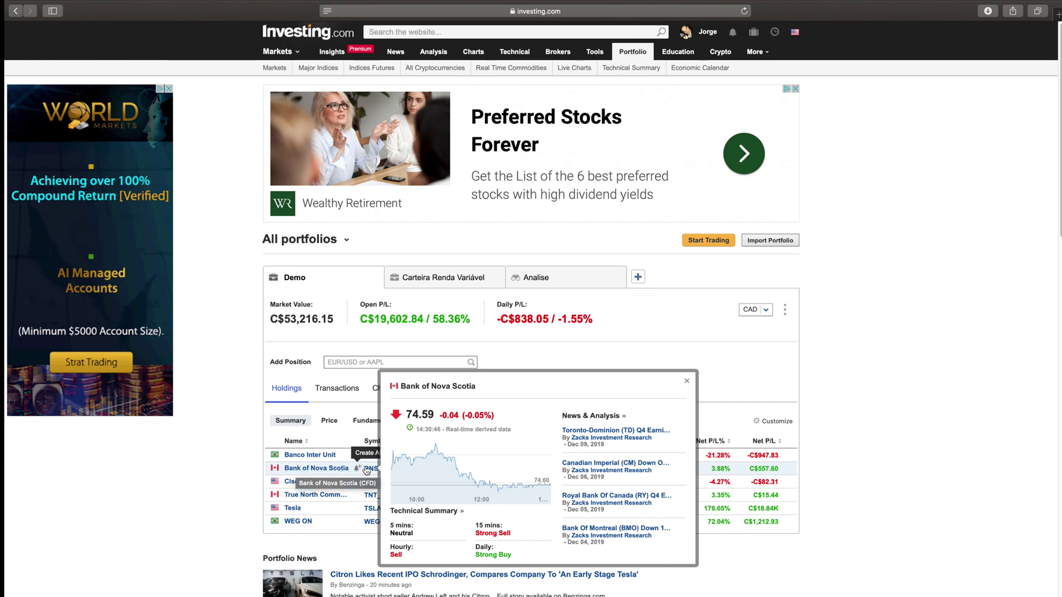
pyautogui.moveTo(437, 445)
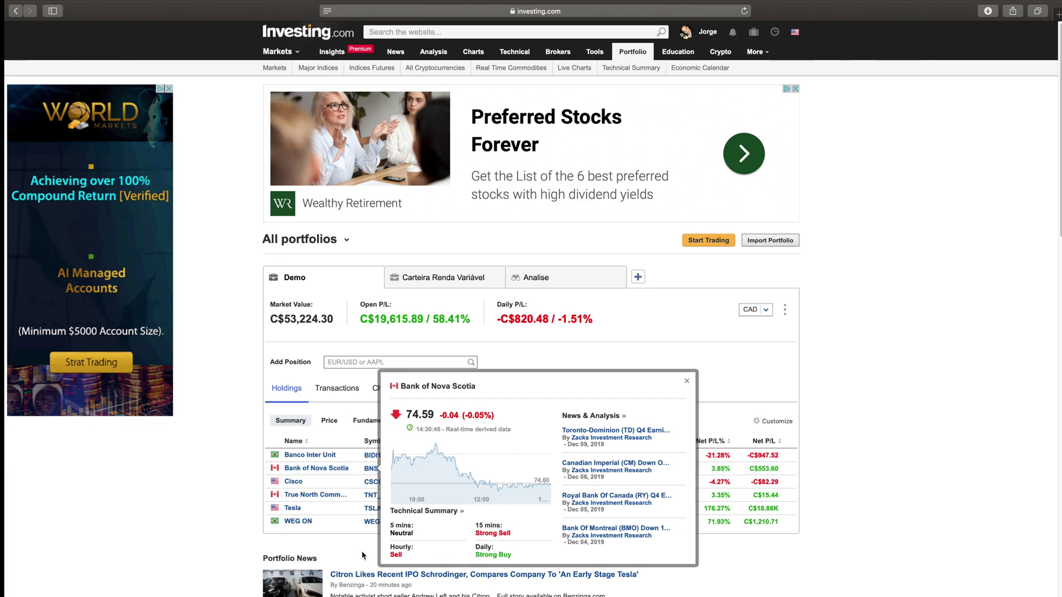
pyautogui.moveTo(463, 501)
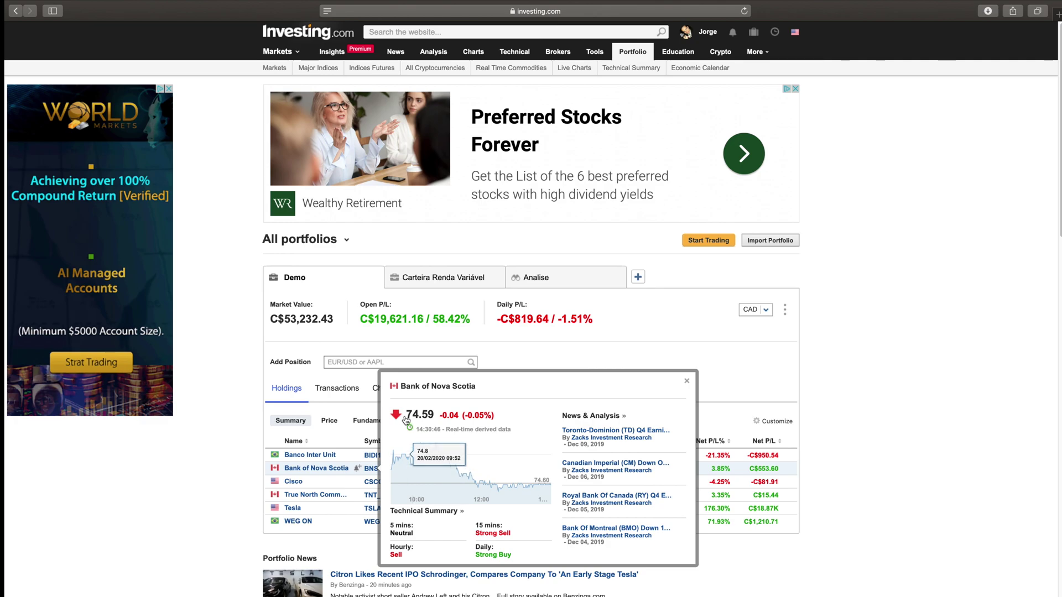
pyautogui.click(685, 385)
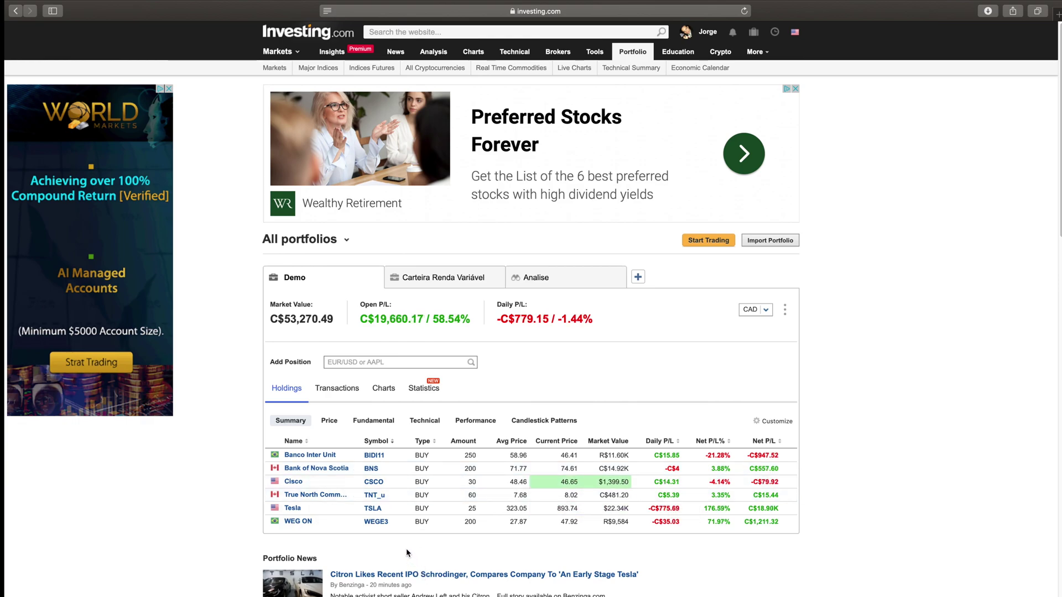
# Step: View the Demo holdings' Price, Fundamental and Technical data in turn
pyautogui.click(329, 420)
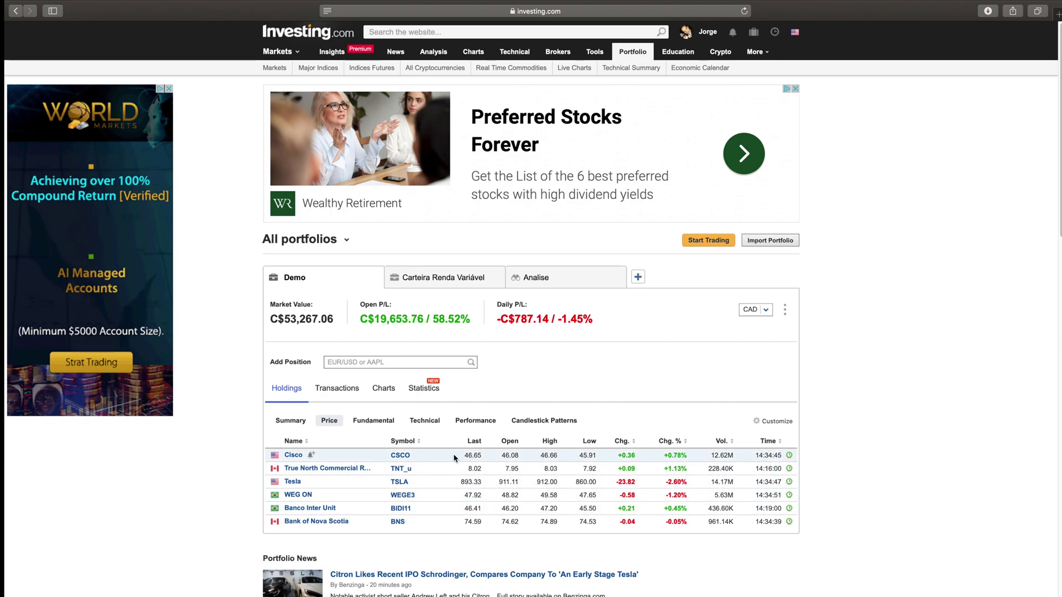
pyautogui.click(370, 422)
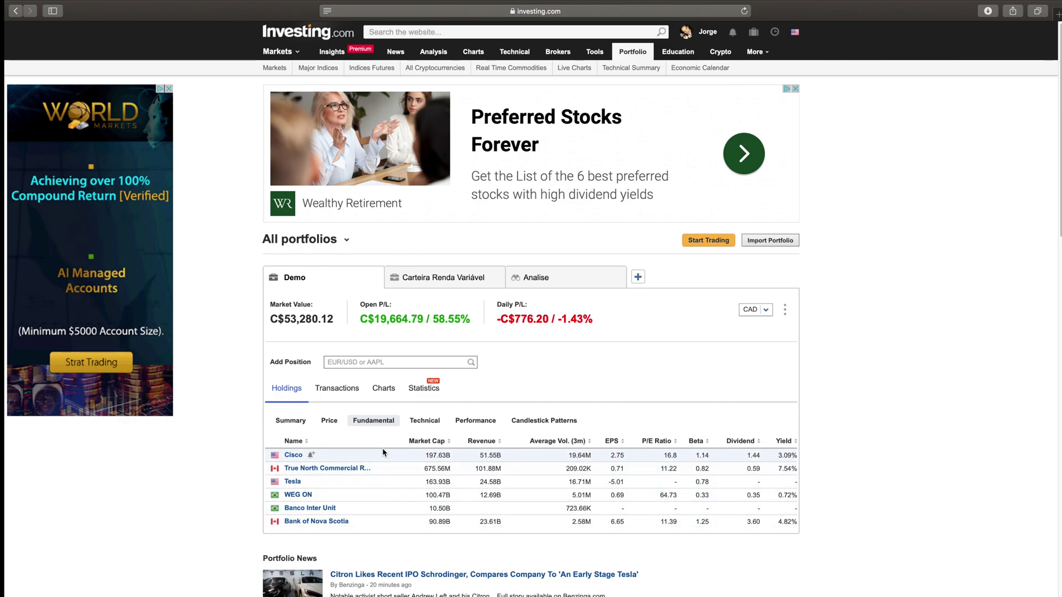
pyautogui.click(425, 420)
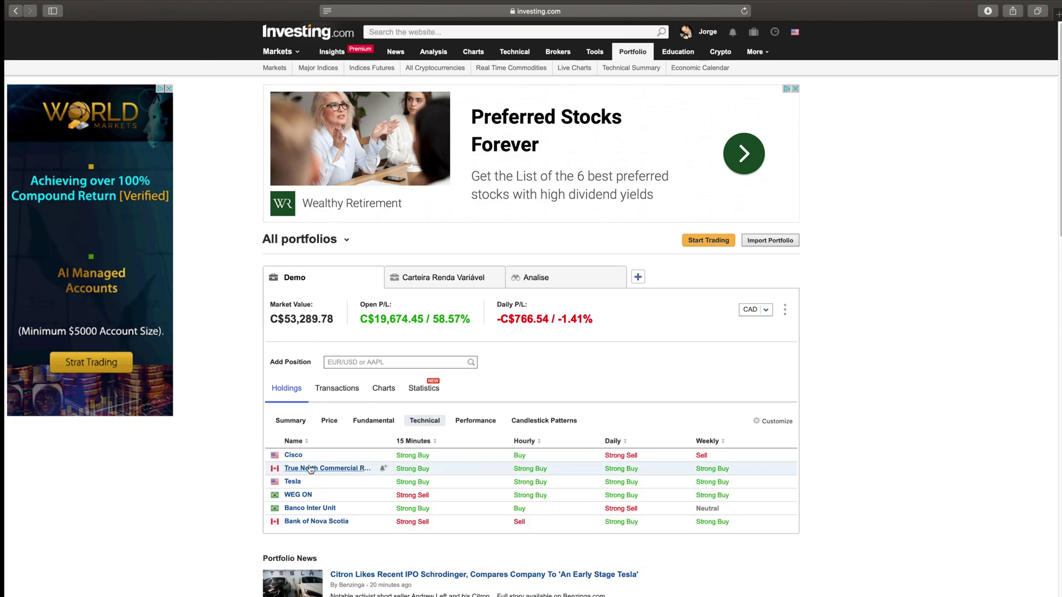
# Step: Preview True North Commercial REIT from the technical holdings table, and review the table's timeframe columns, applying the current selection
pyautogui.moveTo(305, 469)
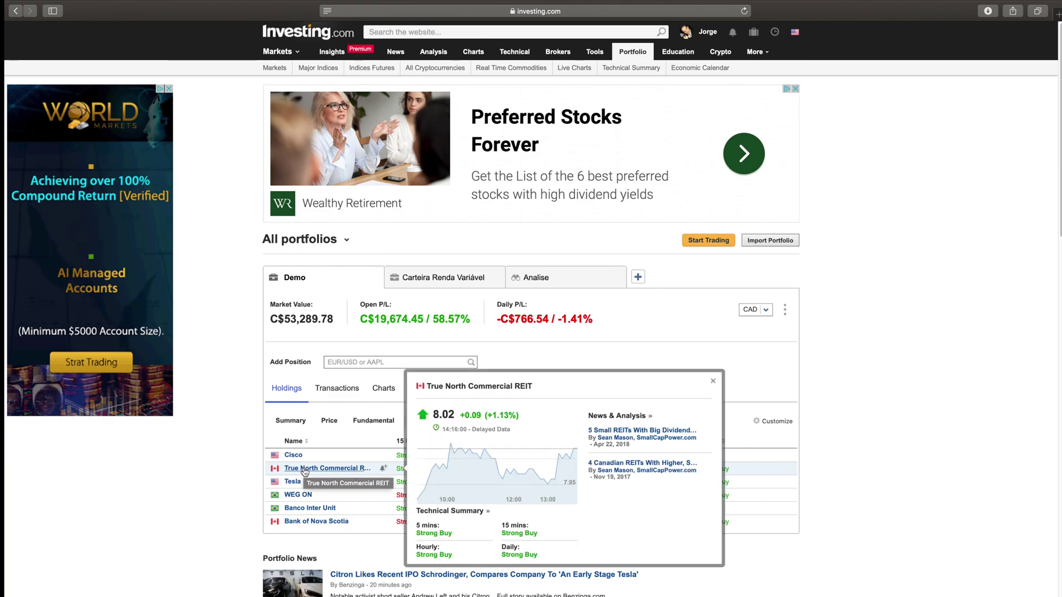
pyautogui.moveTo(324, 523)
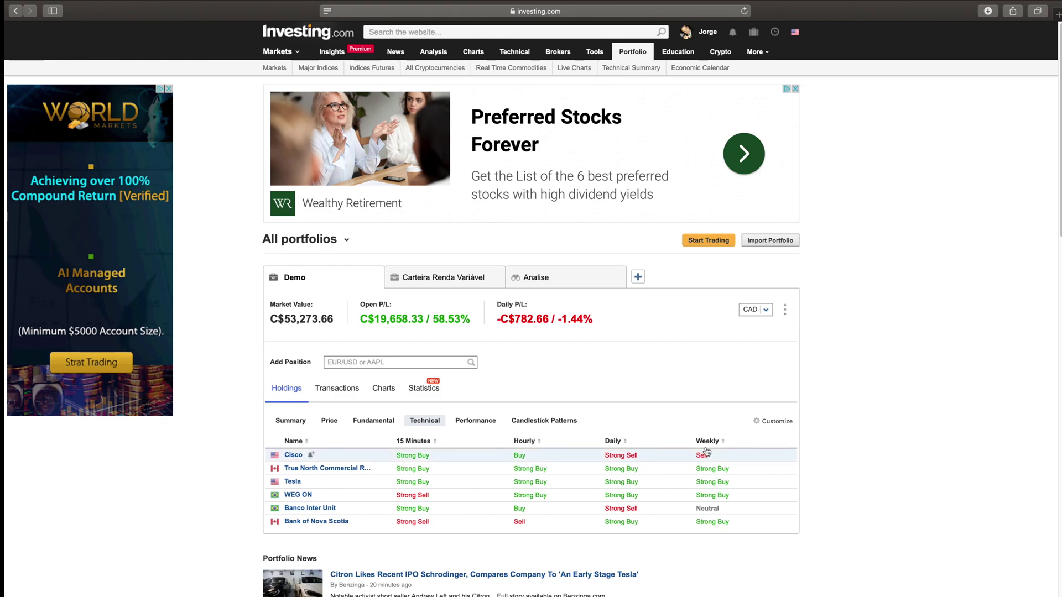
pyautogui.click(766, 426)
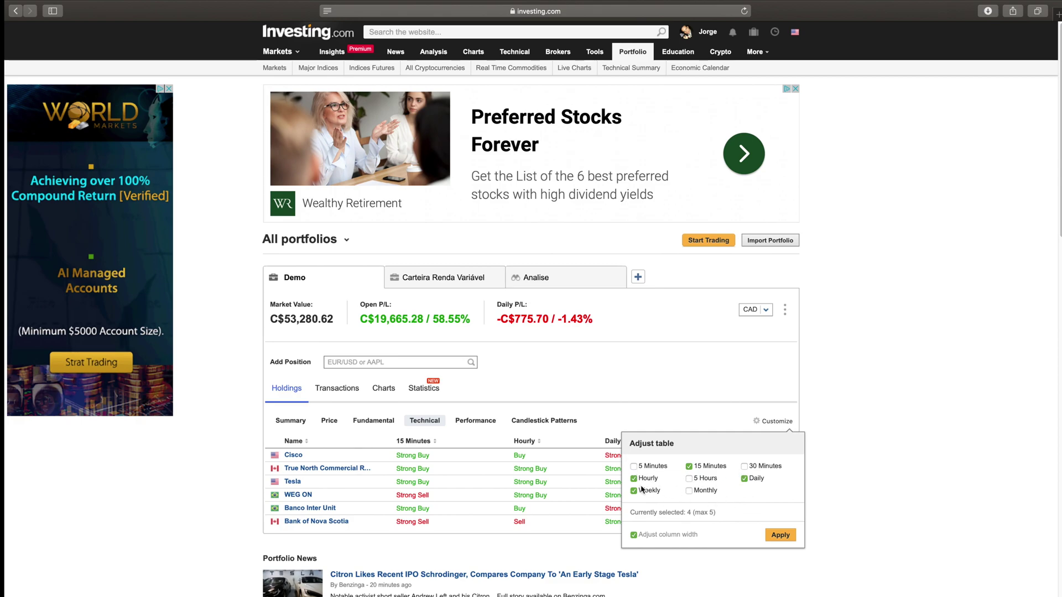
pyautogui.click(780, 535)
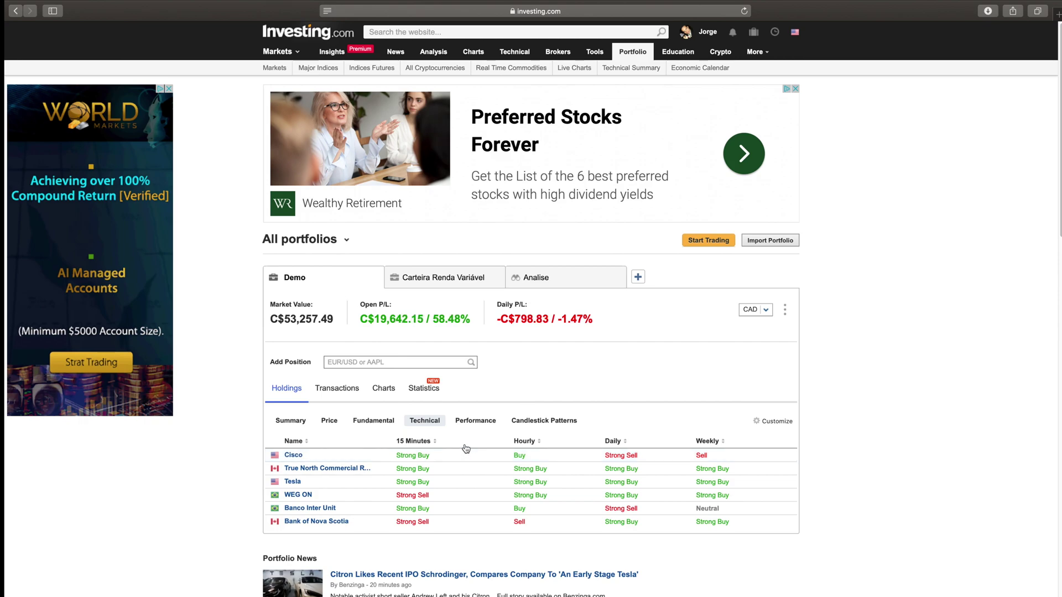
# Step: View the Demo holdings' Performance data and the full list of emerging and completed Candlestick Patterns
pyautogui.click(468, 420)
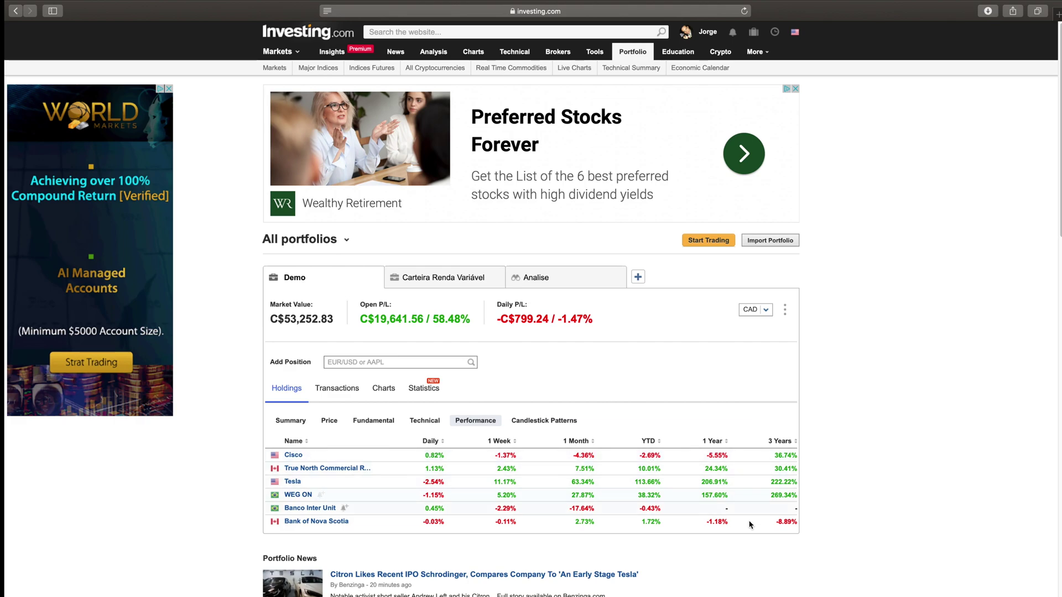
pyautogui.click(537, 422)
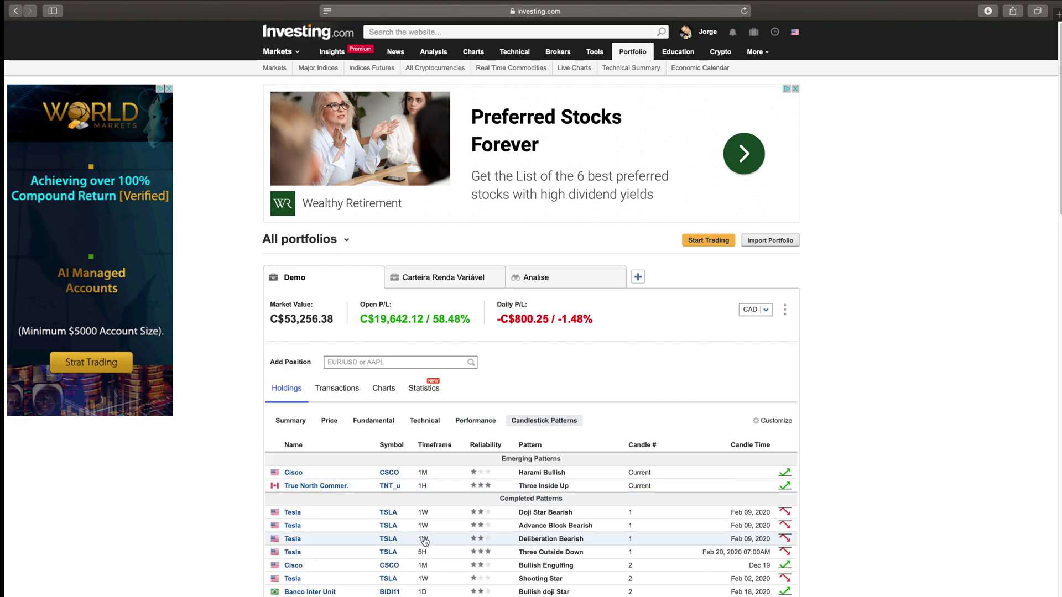
pyautogui.scroll(-2, 423, 539)
pyautogui.scroll(-3, 424, 539)
pyautogui.scroll(-2, 424, 539)
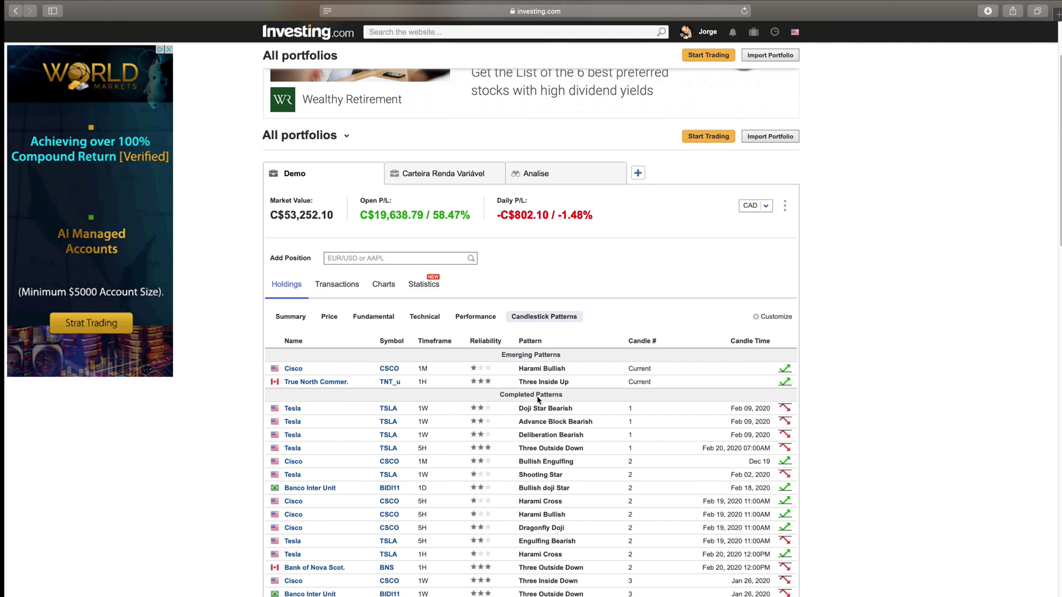
pyautogui.scroll(-2, 538, 400)
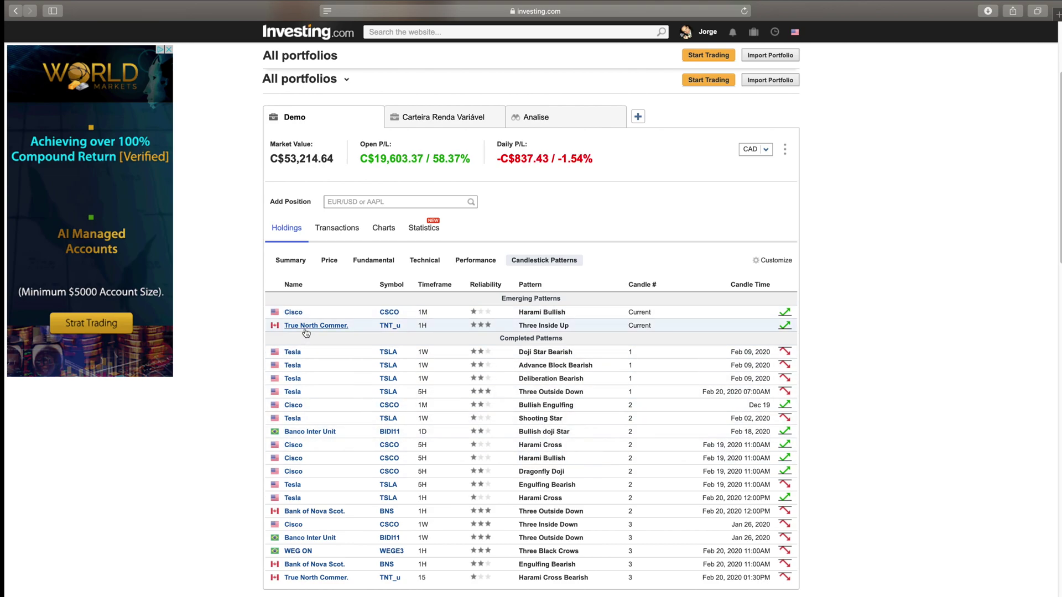
# Step: Examine the candlestick pattern signals, and read the details of Cisco's 5H Harami Cross pattern before collapsing them
pyautogui.moveTo(308, 332)
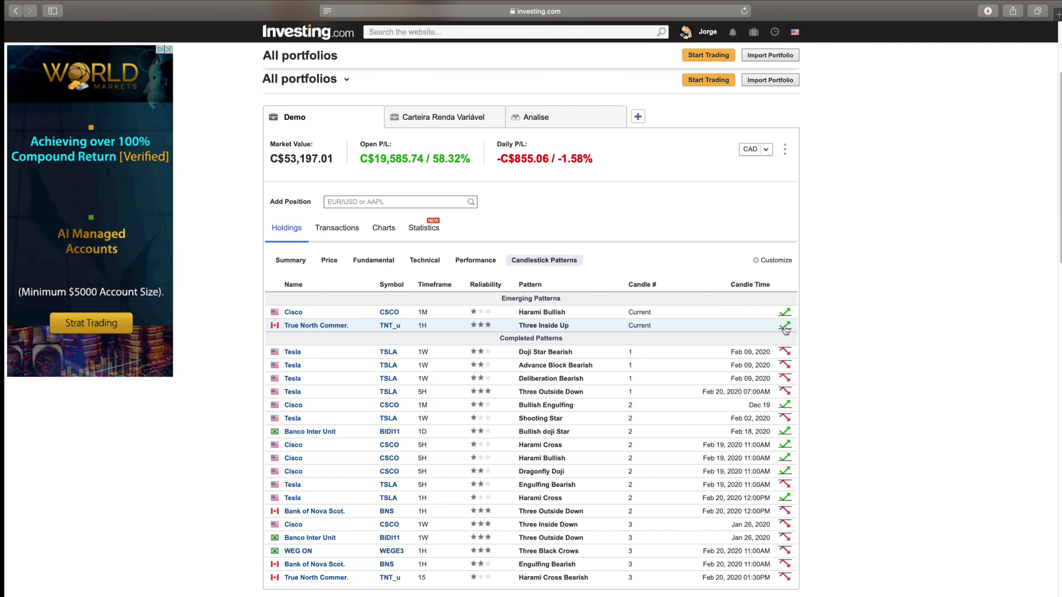
pyautogui.moveTo(786, 330)
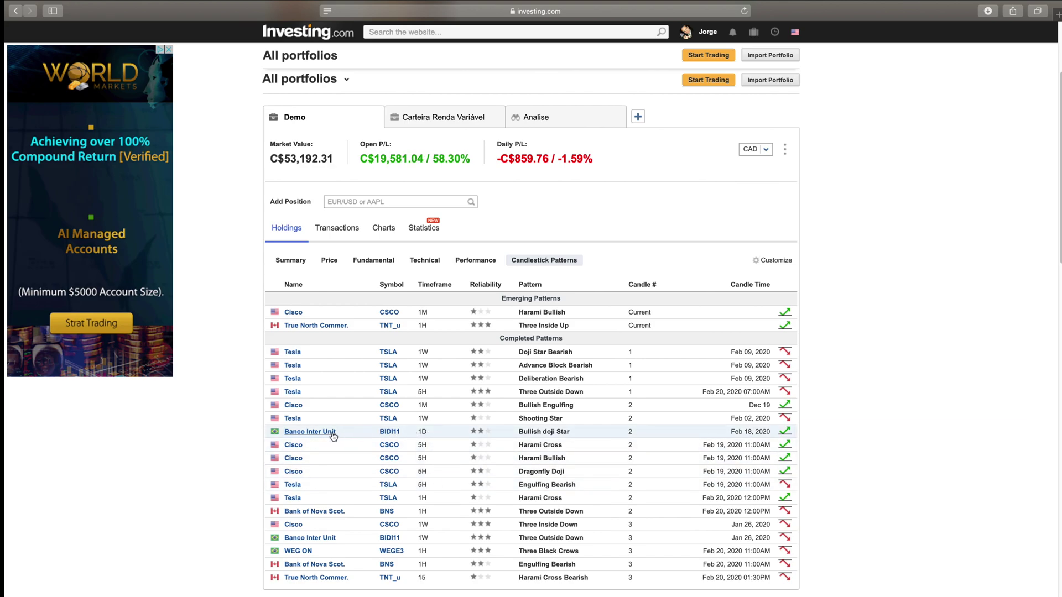
pyautogui.moveTo(330, 432)
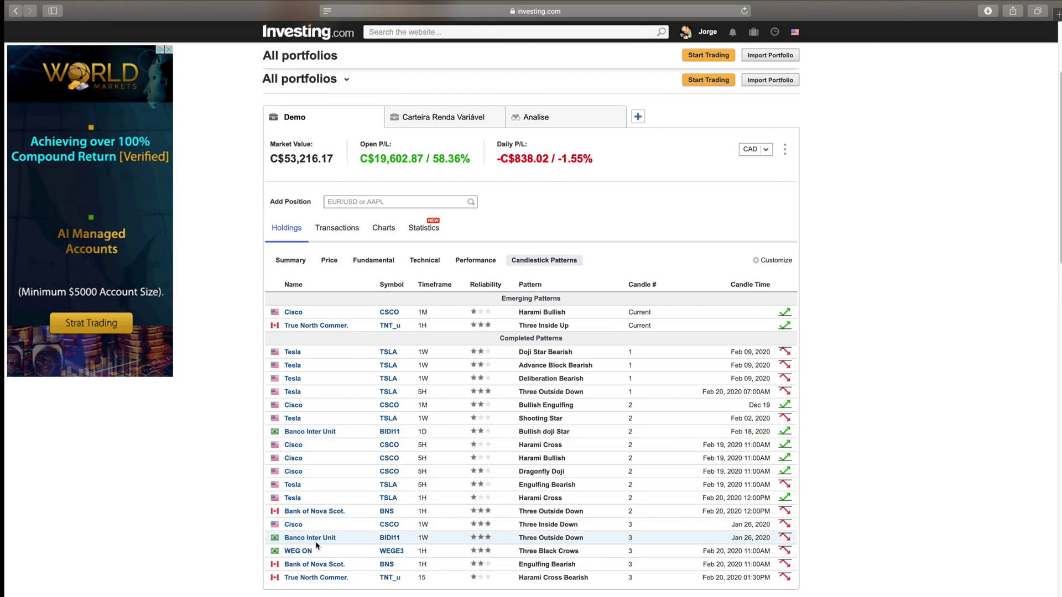
pyautogui.moveTo(486, 543)
pyautogui.moveTo(783, 541)
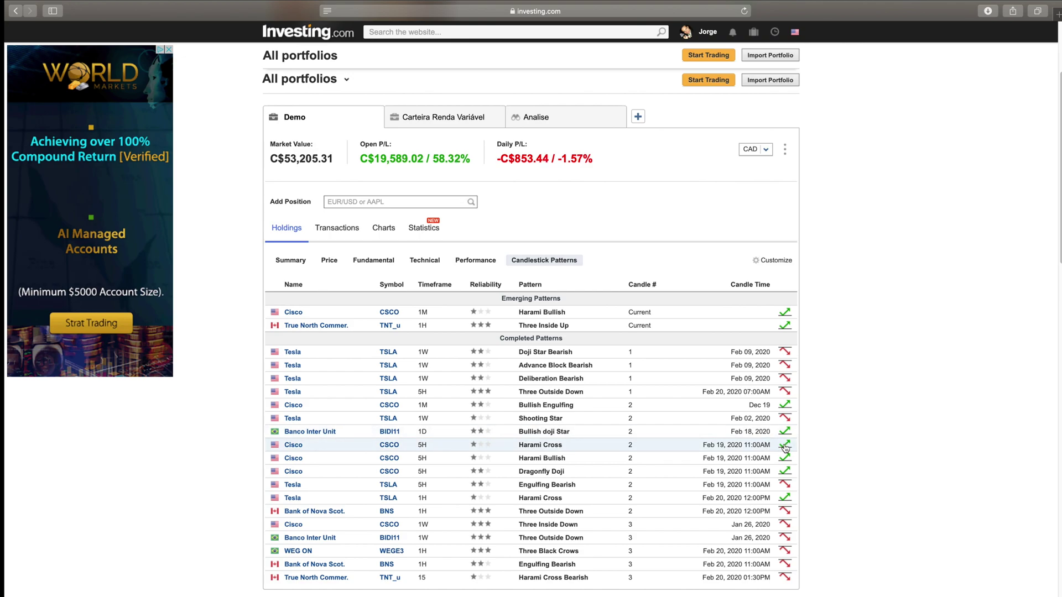
pyautogui.click(785, 446)
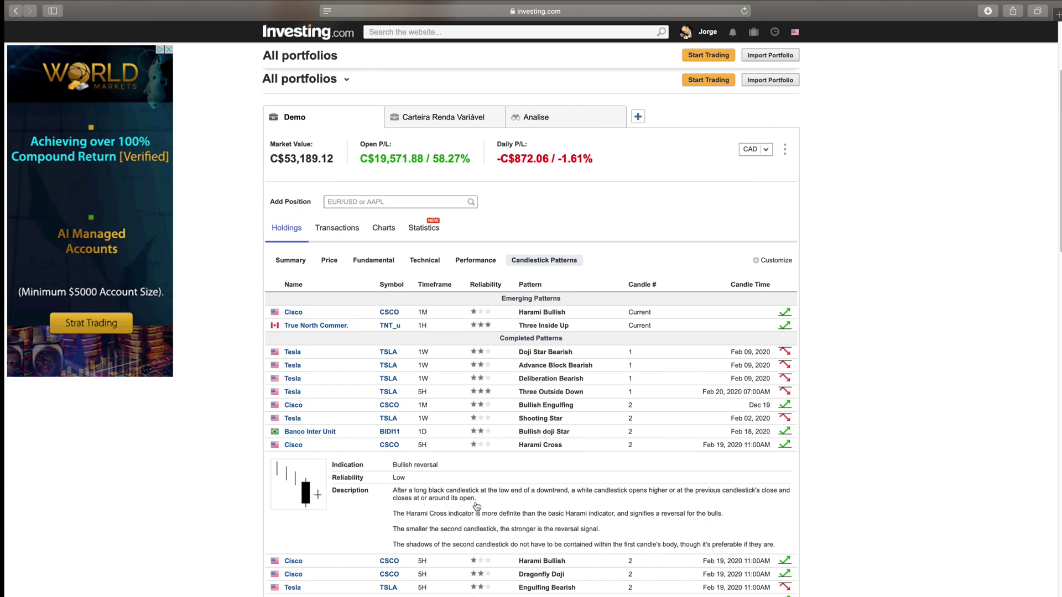
pyautogui.click(760, 452)
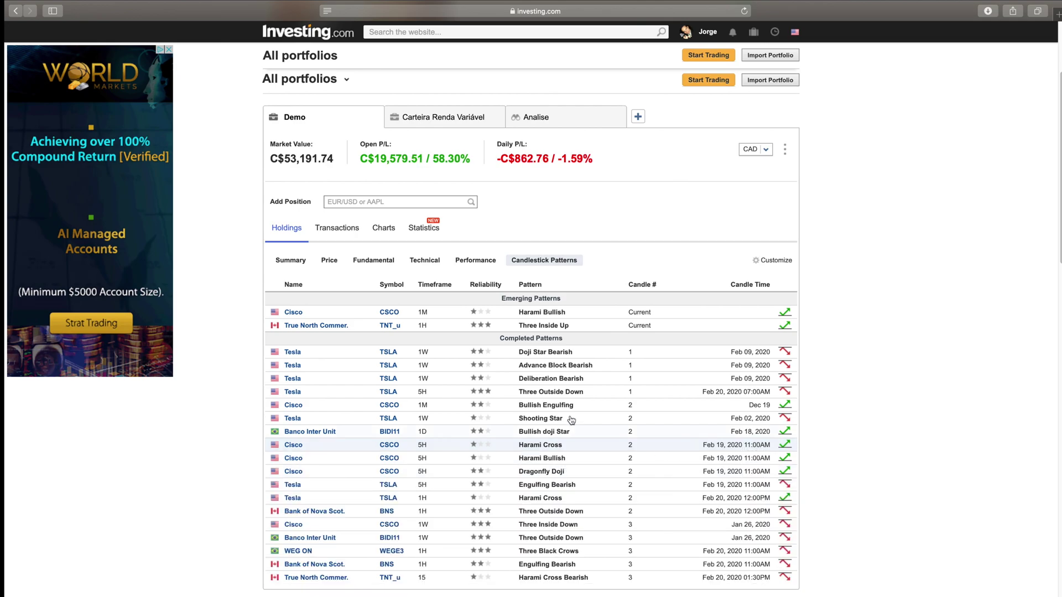